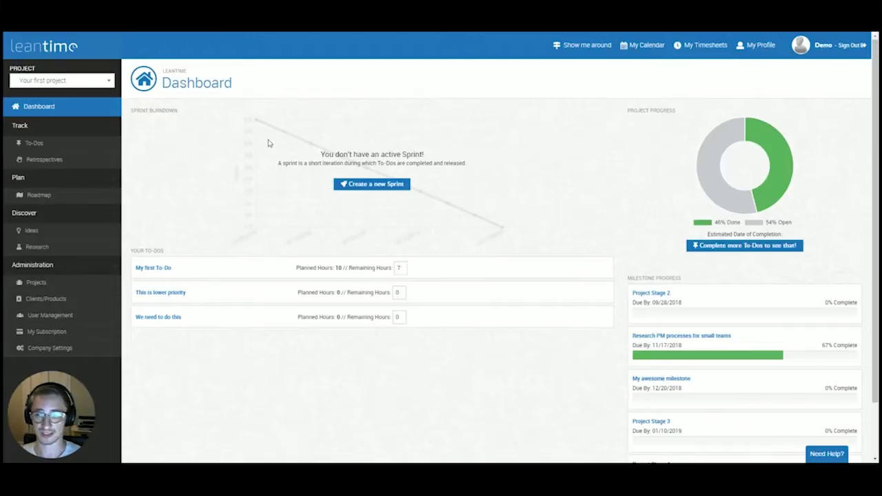
# Keep Your first project active and collapse the Administration section of the sidebar
pyautogui.click(98, 82)
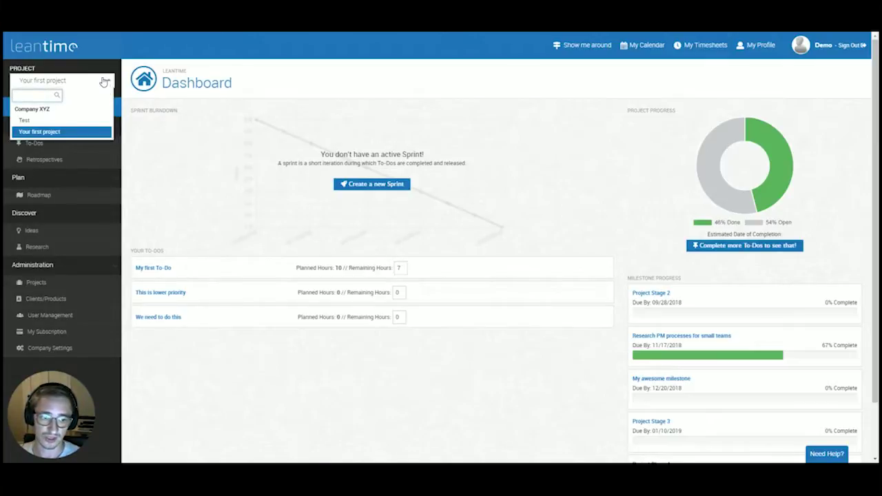
pyautogui.click(103, 82)
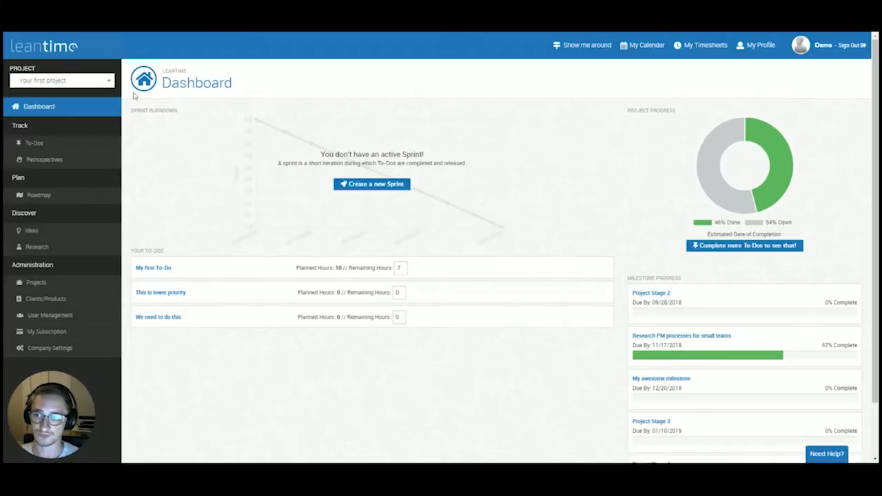
pyautogui.click(113, 268)
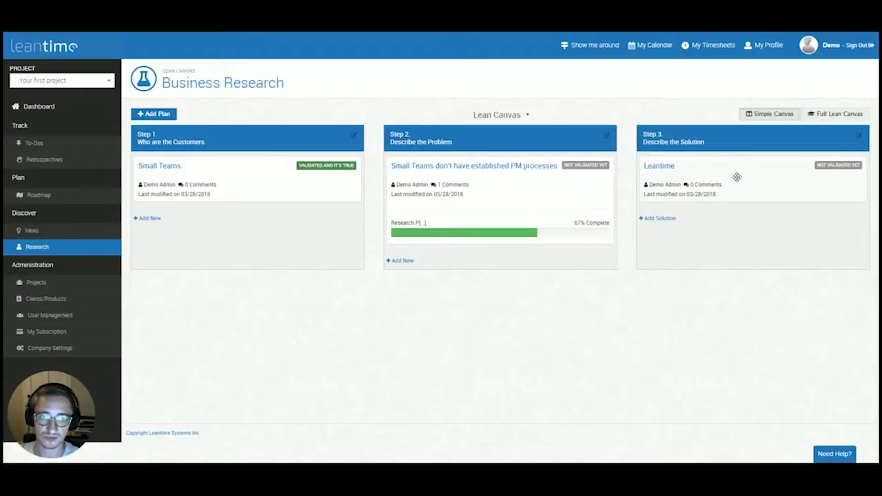
pyautogui.click(502, 169)
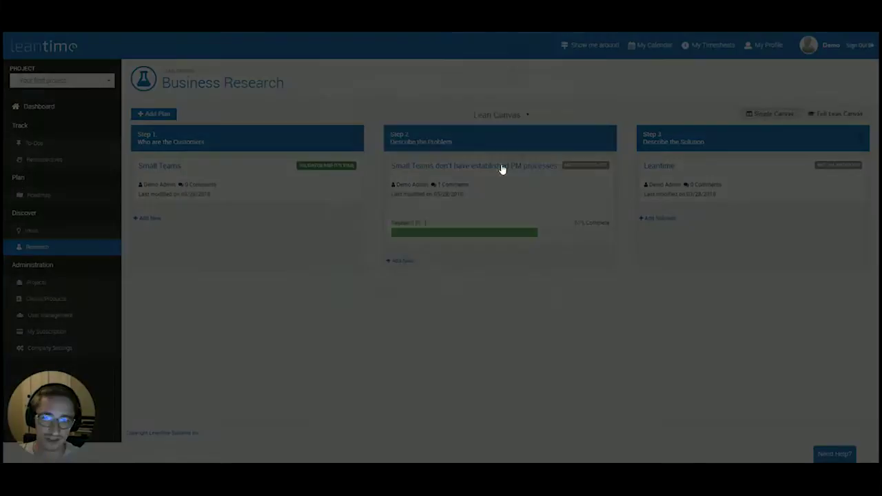
pyautogui.scroll(-3, 593, 292)
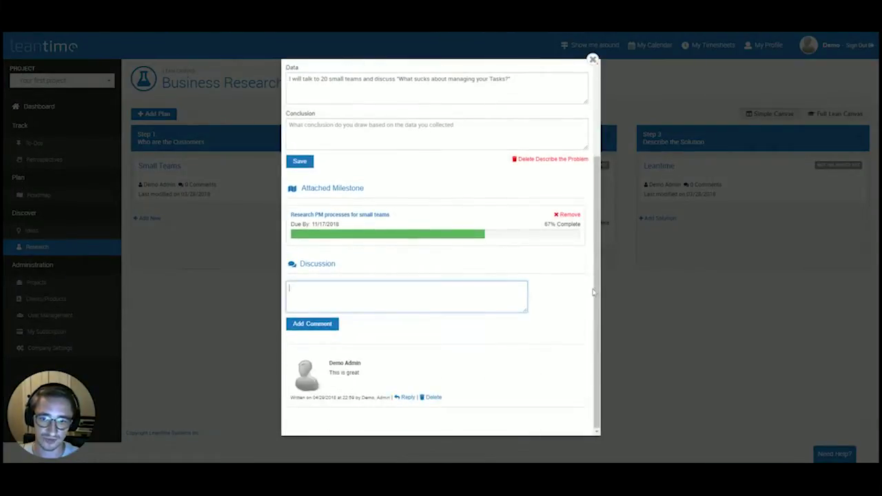
pyautogui.scroll(3, 368, 307)
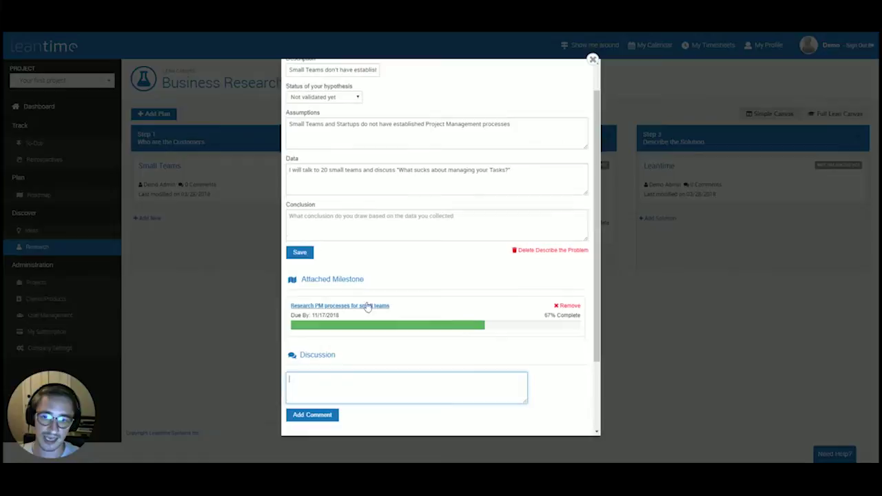
pyautogui.scroll(1, 444, 249)
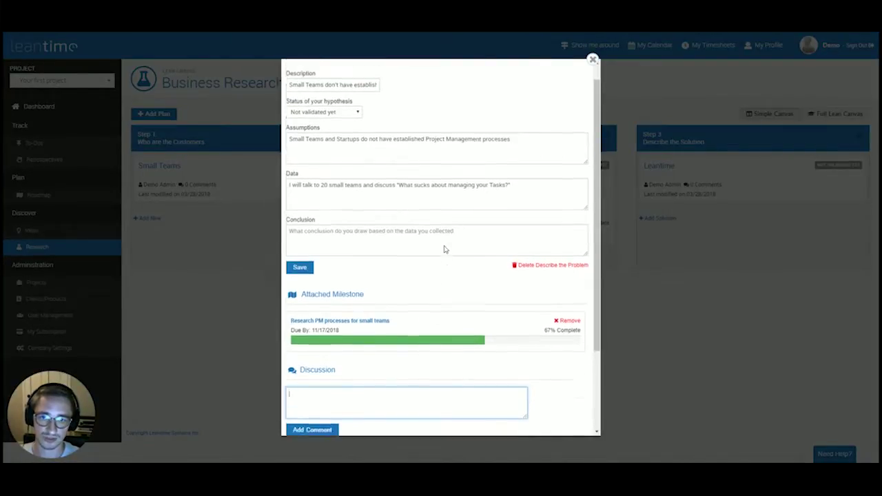
pyautogui.scroll(1, 444, 250)
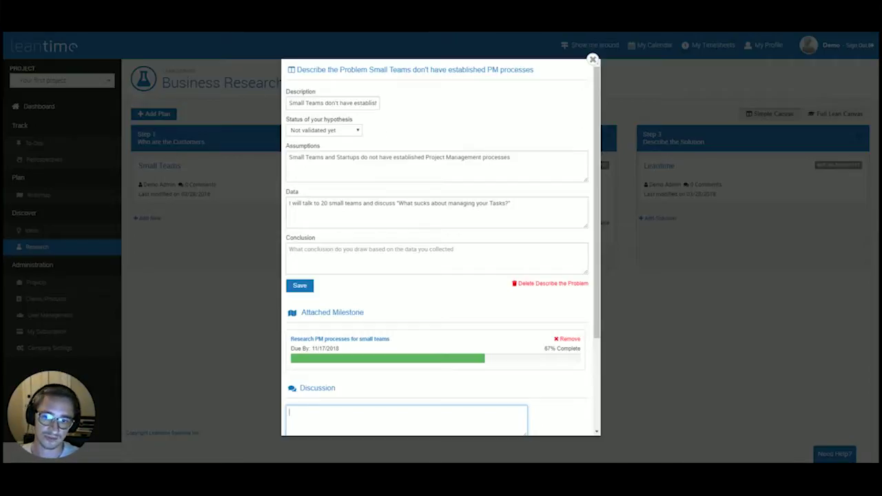
pyautogui.click(592, 60)
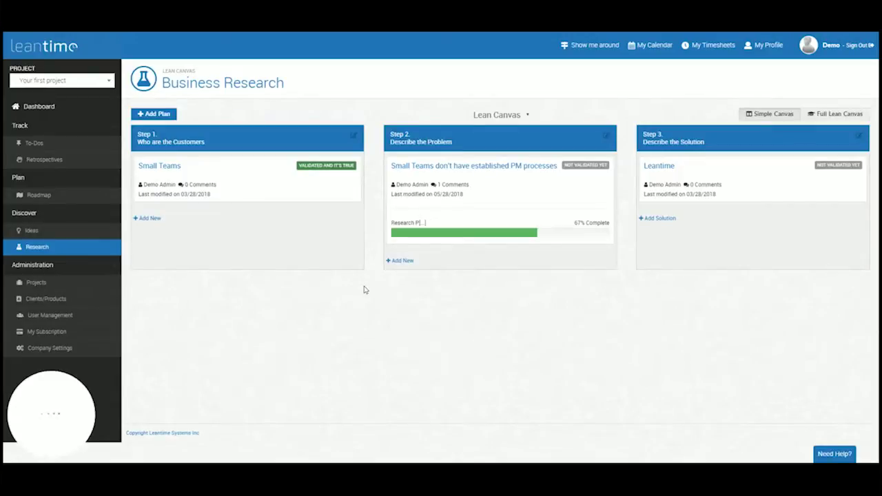
# Go to the Ideas board and preview the New Reporting Screens idea
pyautogui.click(67, 237)
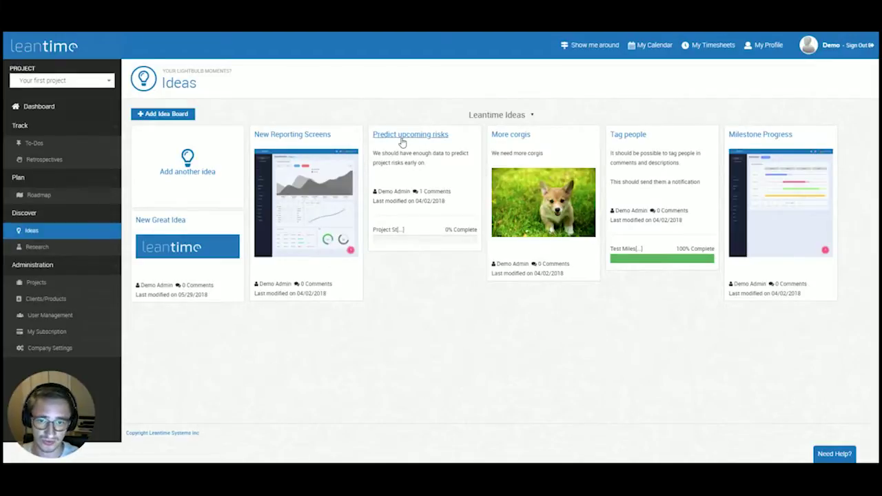
pyautogui.click(306, 138)
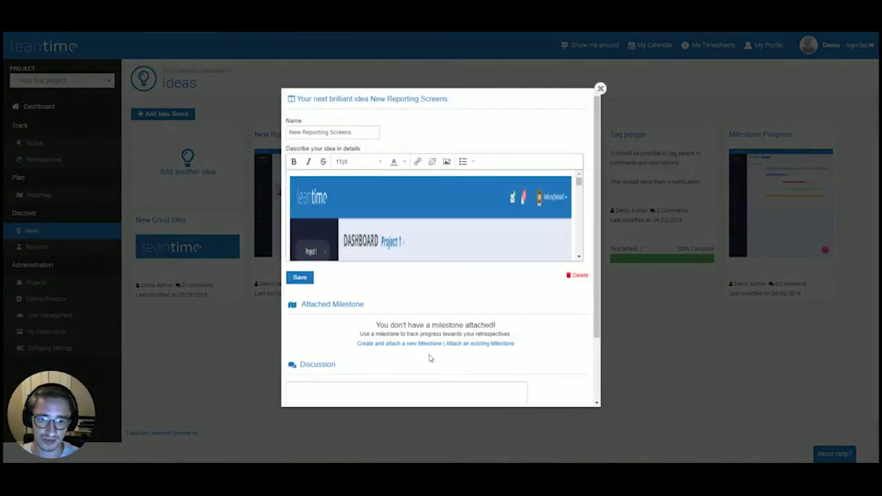
pyautogui.click(601, 89)
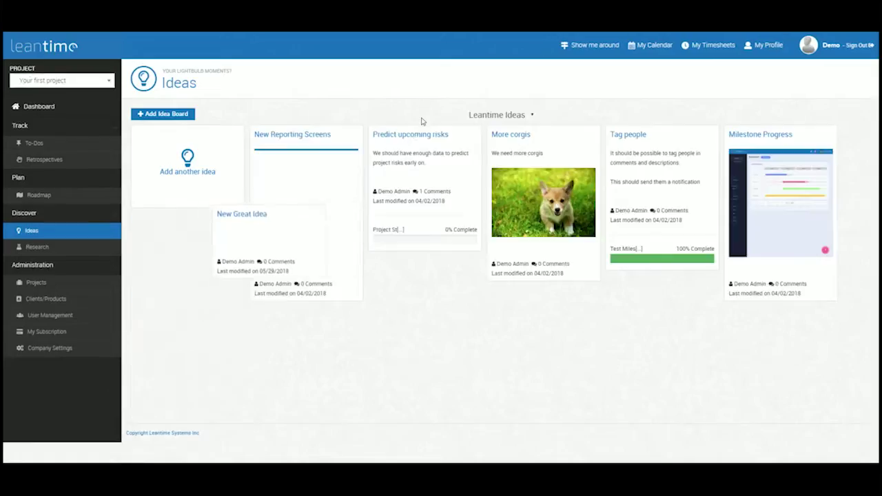
# Read through the Predict upcoming risks idea, then close it
pyautogui.click(412, 135)
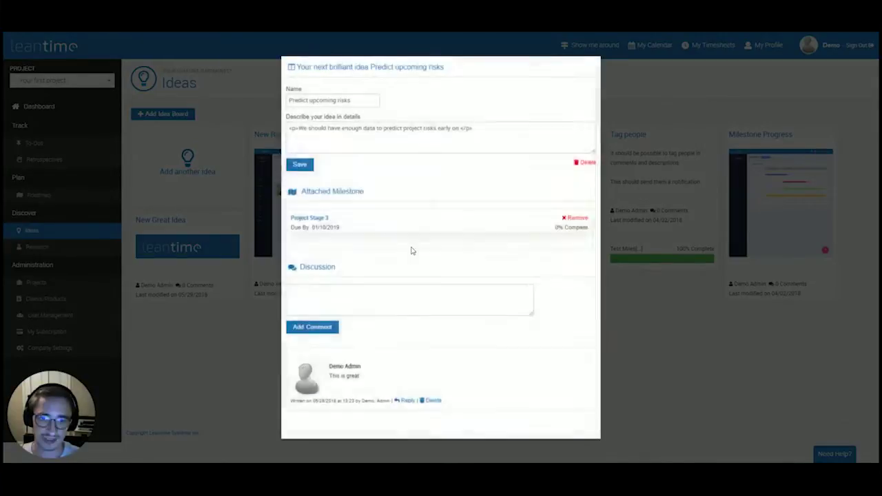
pyautogui.scroll(3, 398, 280)
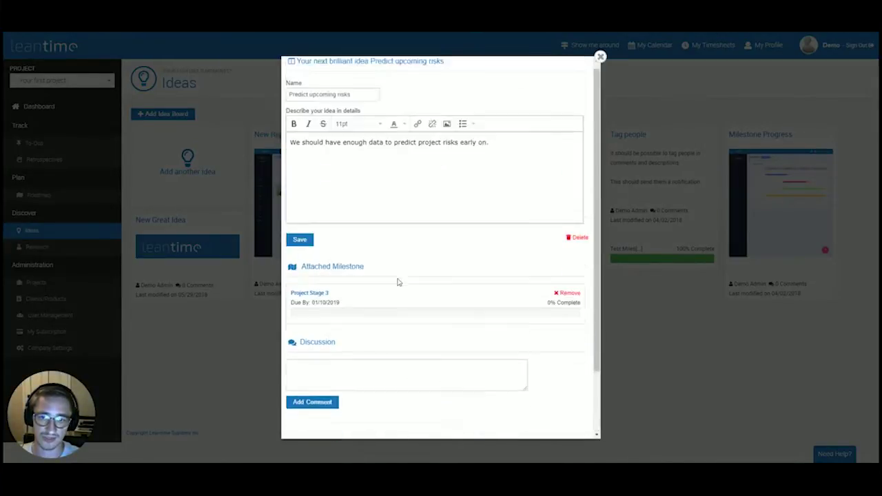
pyautogui.scroll(-1, 559, 142)
pyautogui.scroll(1, 467, 173)
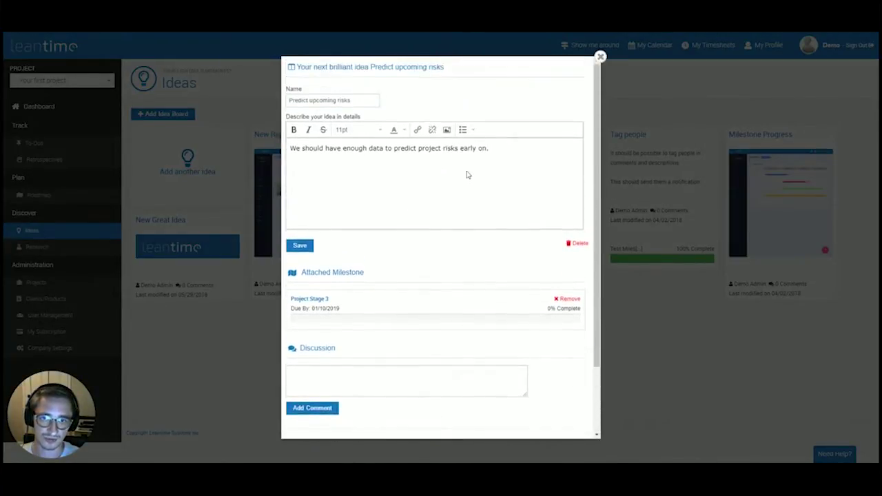
pyautogui.click(601, 58)
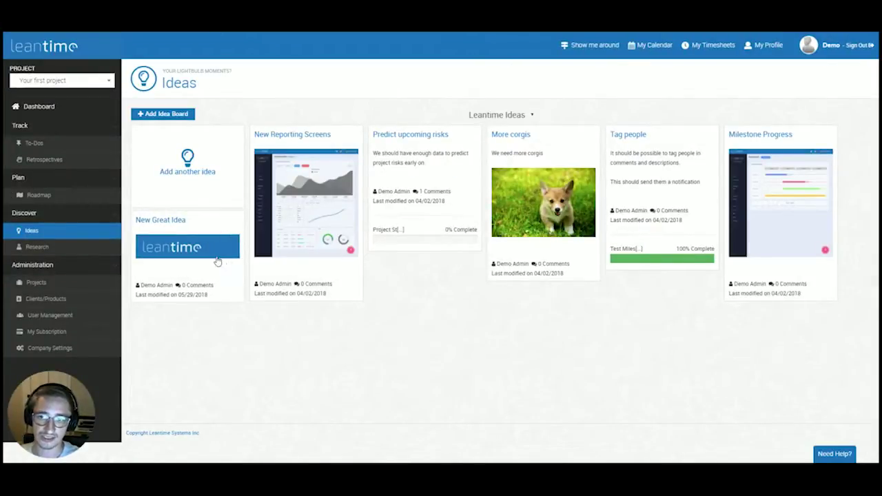
# Show the Roadmap and shorten Project Stage 2 to end in early August
pyautogui.click(79, 195)
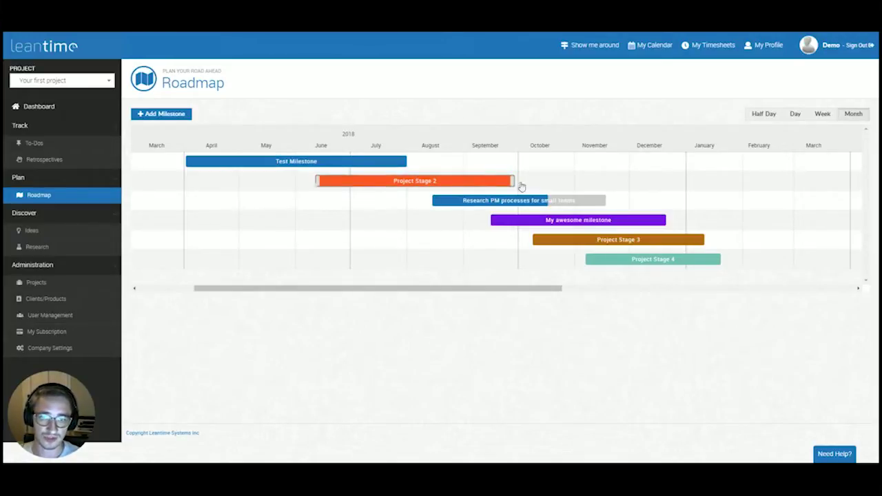
pyautogui.moveTo(513, 181); pyautogui.dragTo(496, 204)
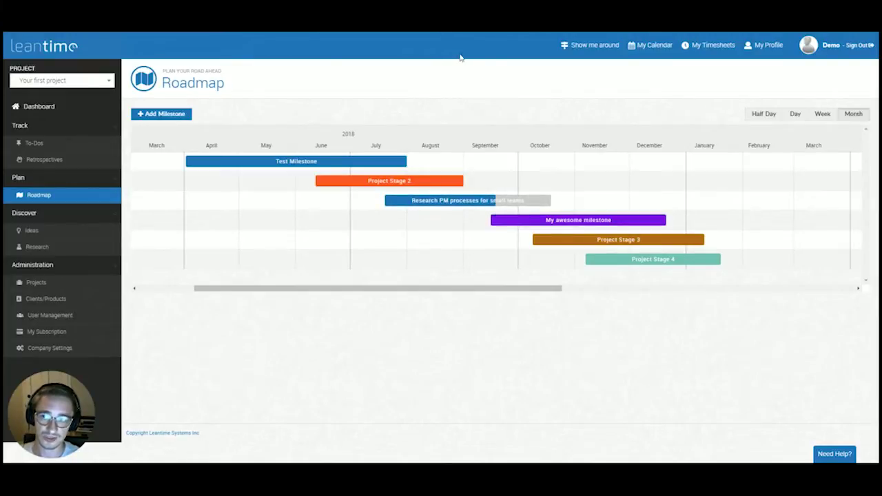
# Move My first To-Do to In Progress on Sprint 1, checking its assignee, effort and milestone options
pyautogui.click(34, 143)
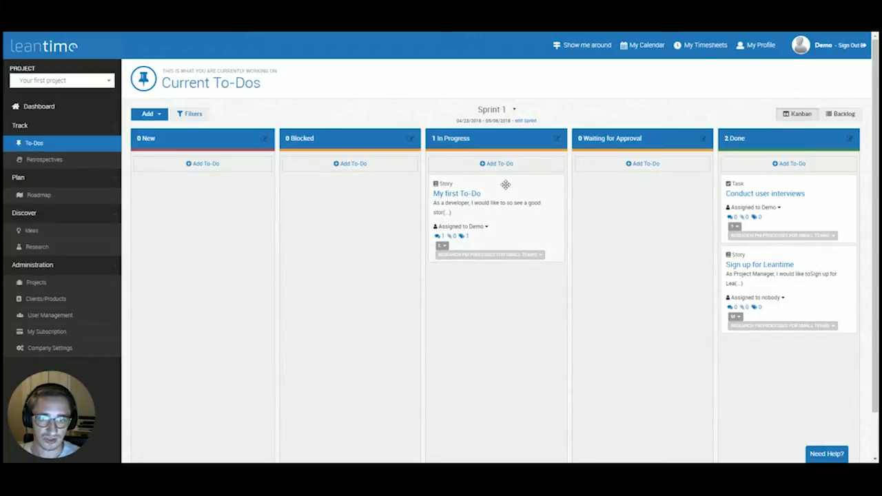
pyautogui.moveTo(505, 184); pyautogui.dragTo(539, 184)
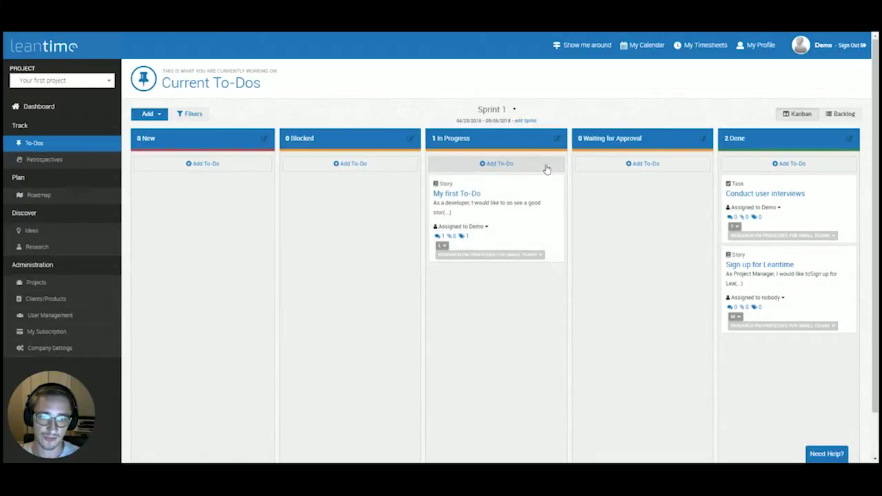
pyautogui.click(486, 228)
pyautogui.click(520, 218)
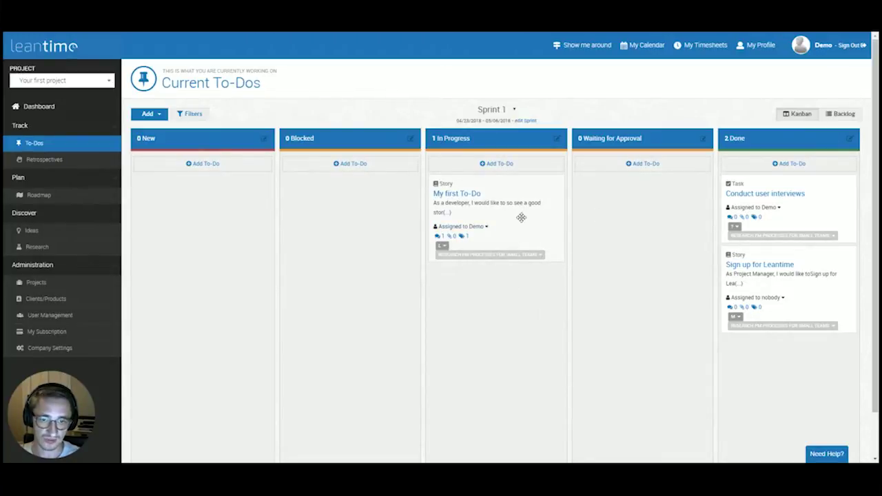
pyautogui.click(442, 246)
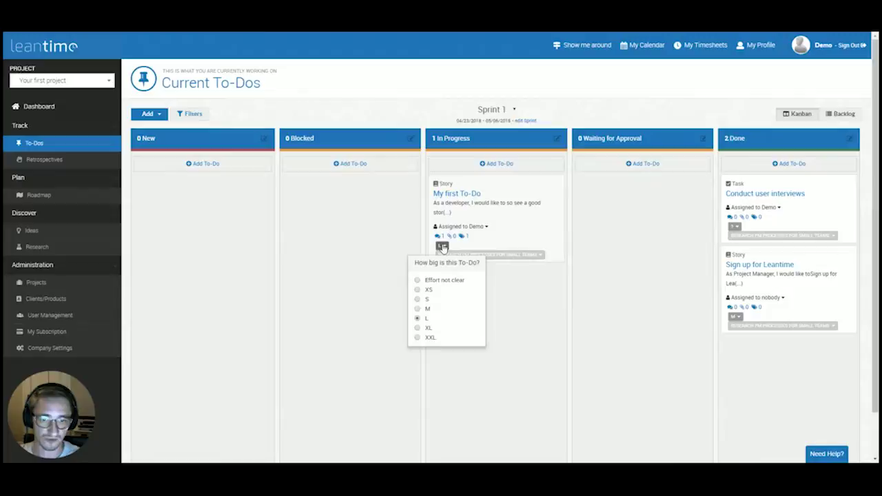
pyautogui.click(478, 233)
pyautogui.click(529, 255)
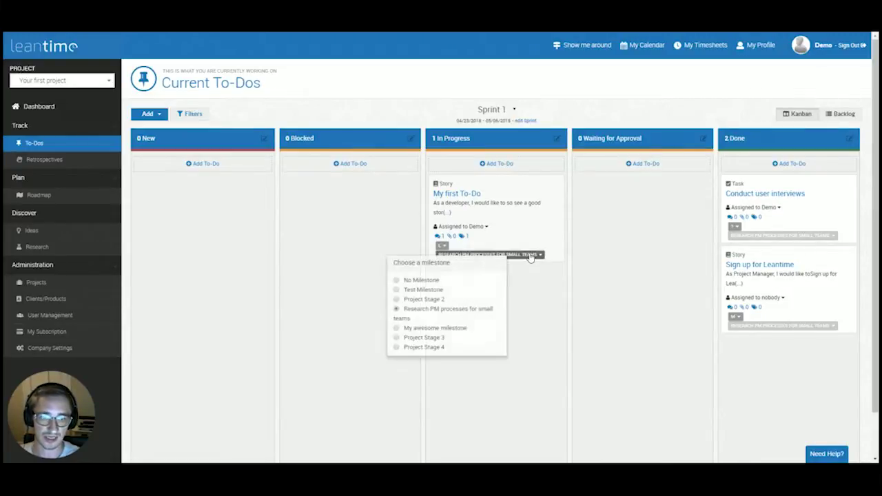
pyautogui.click(523, 206)
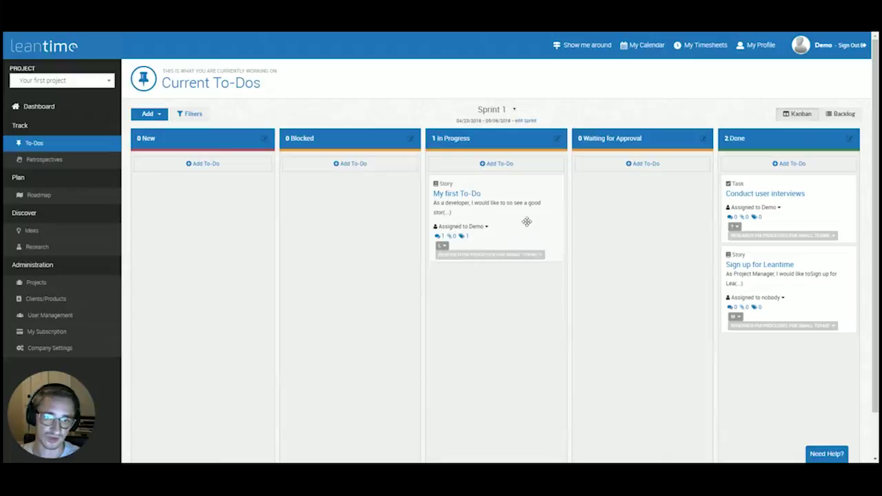
# Review My first To-Do's details and Time Tracking, then return to the Sprint 1 board
pyautogui.click(465, 196)
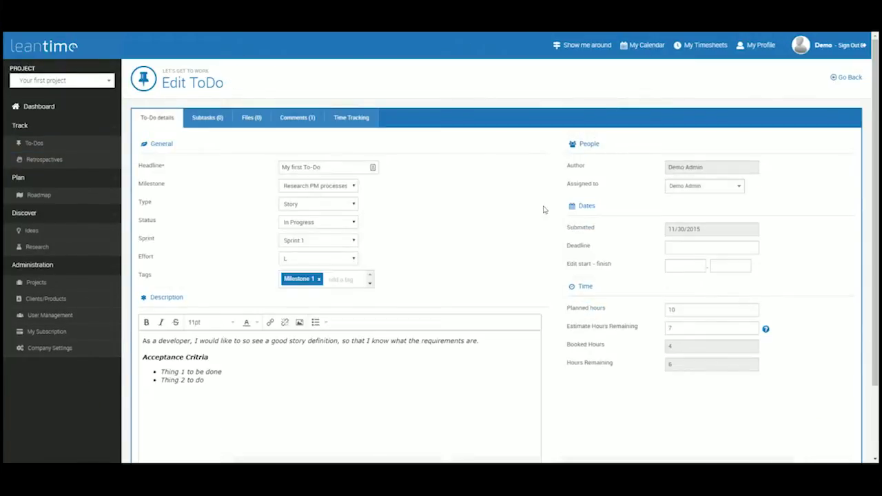
pyautogui.scroll(-1, 537, 208)
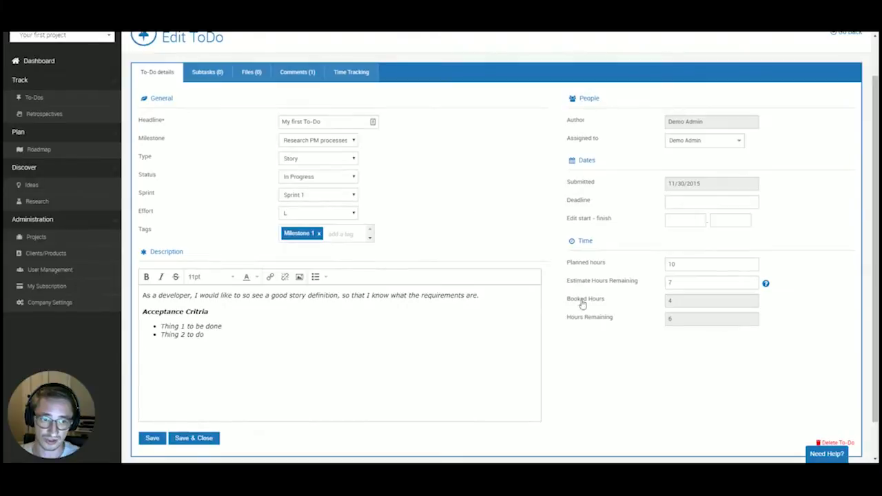
pyautogui.scroll(1, 456, 202)
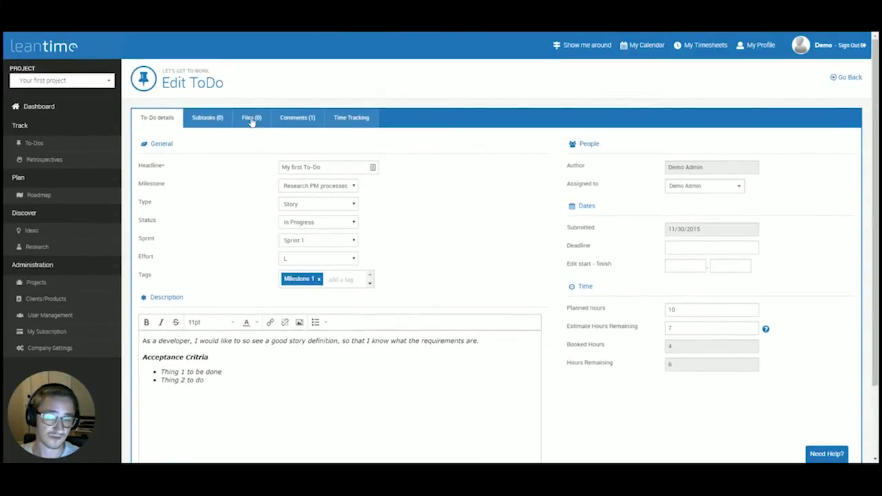
pyautogui.click(345, 118)
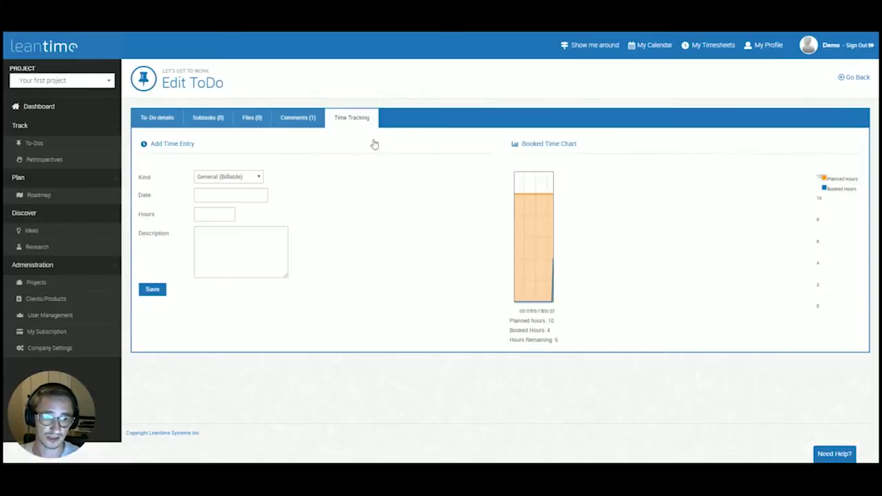
pyautogui.click(166, 119)
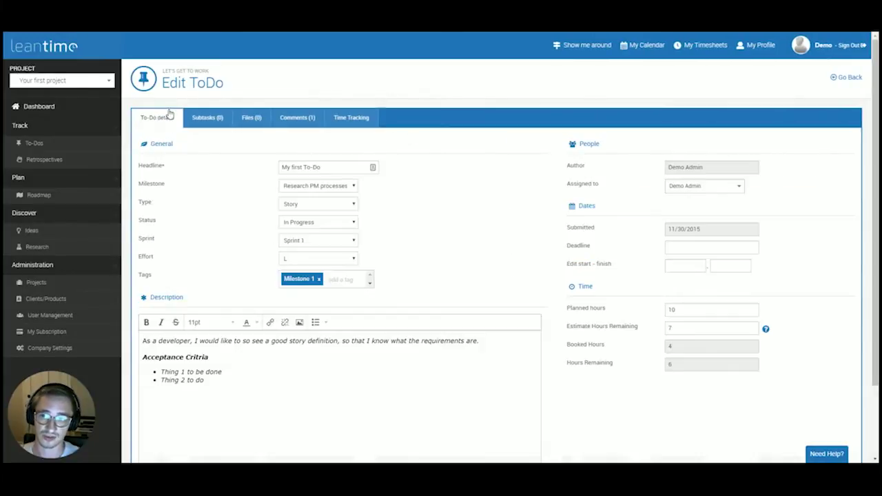
pyautogui.click(55, 143)
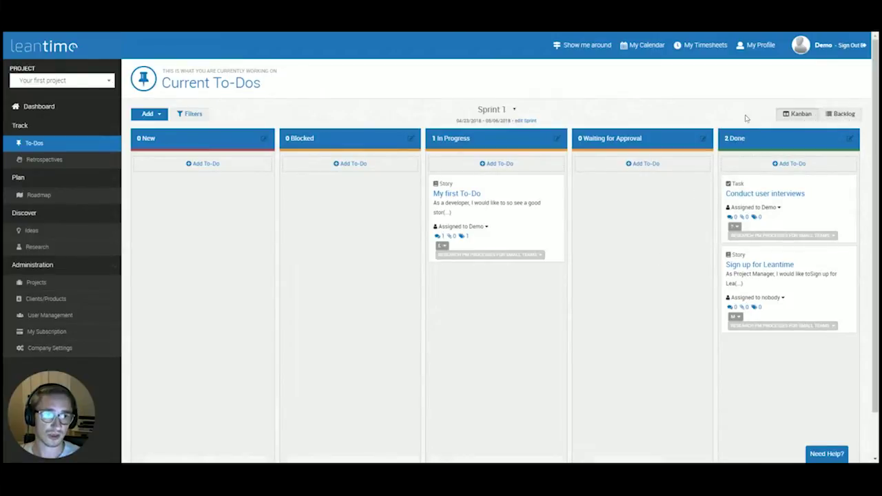
# In the Backlog view, drag #16 We need to do this above #17 This is lower priority
pyautogui.click(840, 115)
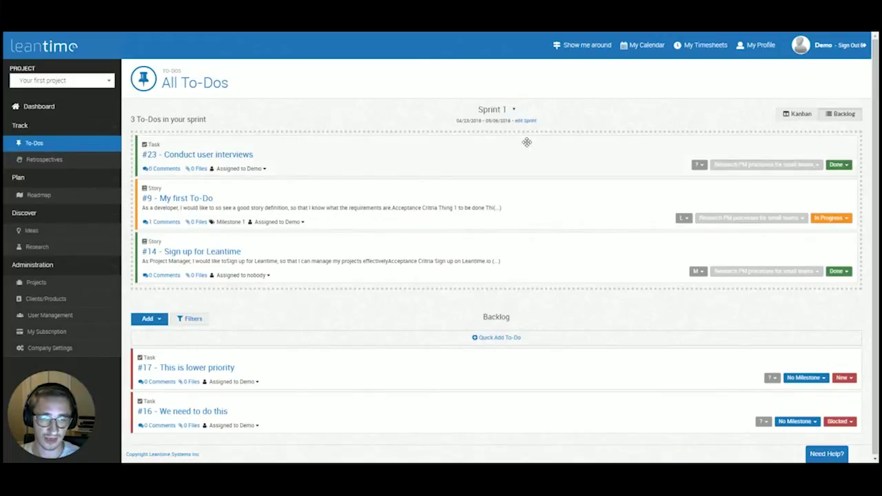
pyautogui.scroll(-1, 578, 130)
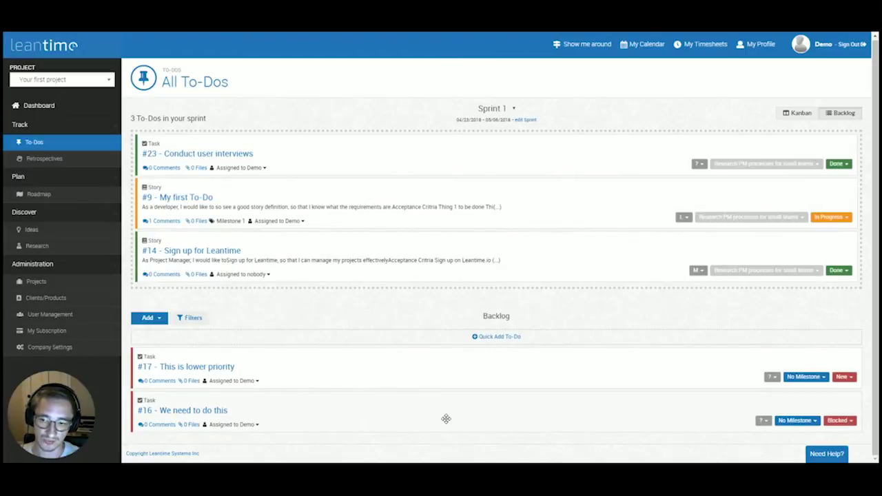
pyautogui.moveTo(446, 423); pyautogui.dragTo(445, 365)
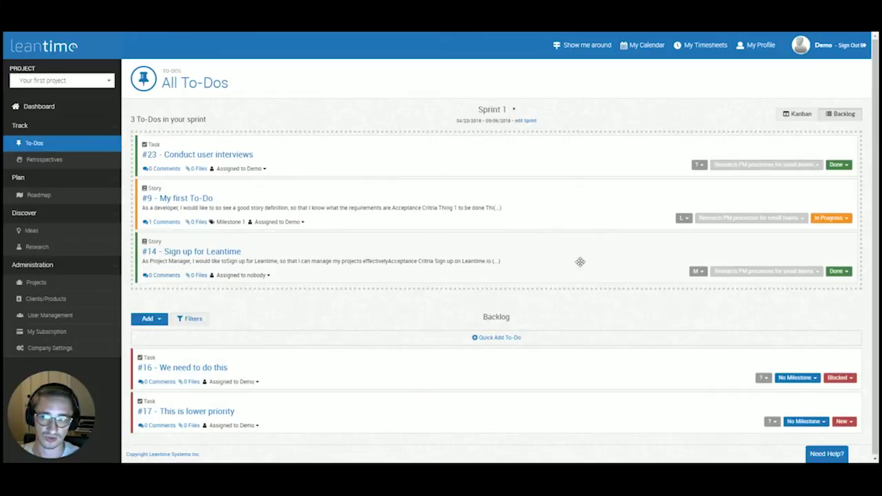
# Go to Retrospectives under Track to see the Milestone X Retro board
pyautogui.click(27, 158)
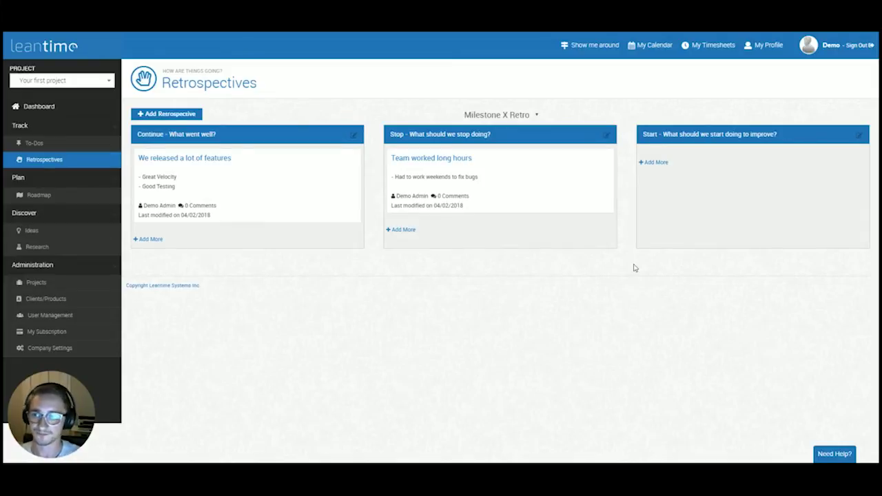
# Return to the project Dashboard showing three to-dos and 46% completion
pyautogui.click(18, 109)
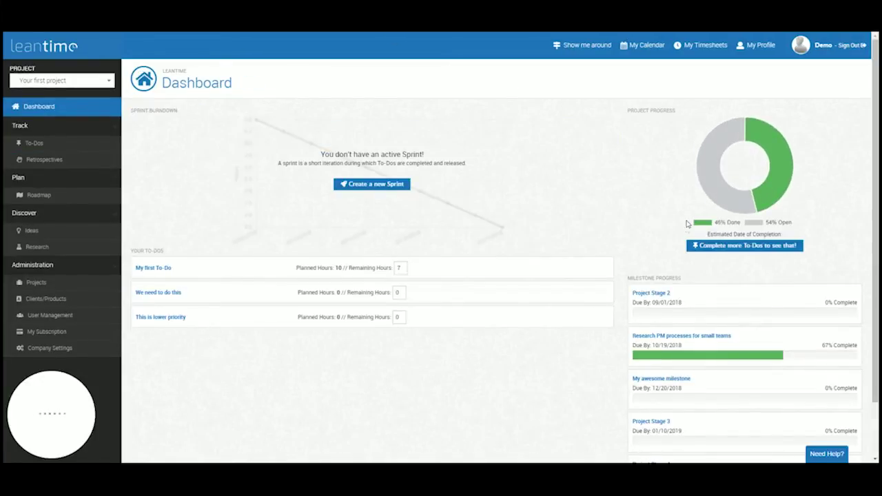